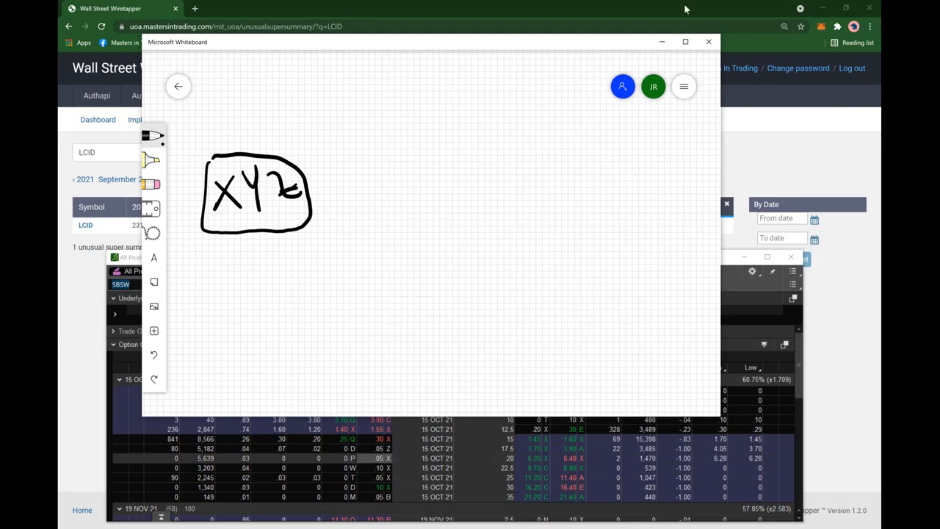
Uncover the Wall Street Wiretapper page and view LCID's Volume and Overvalued listings.
left_click(661, 42)
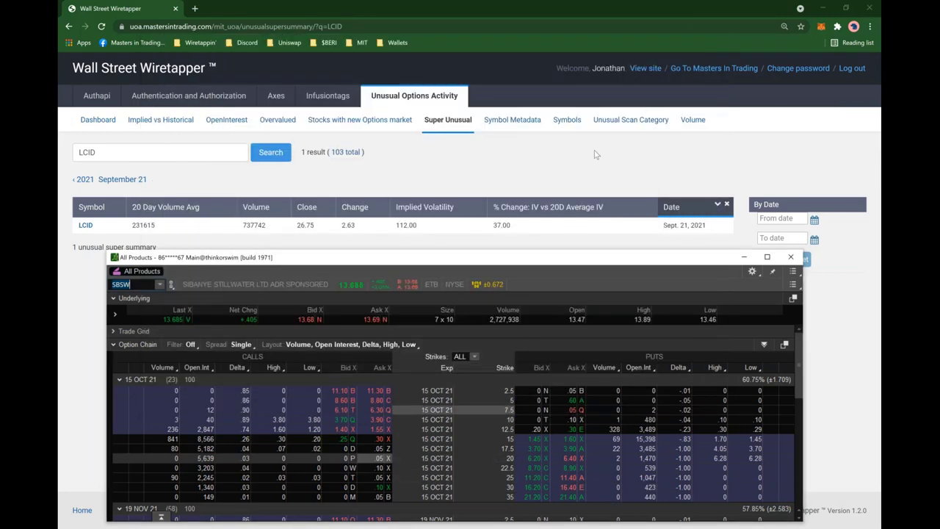
left_click(744, 257)
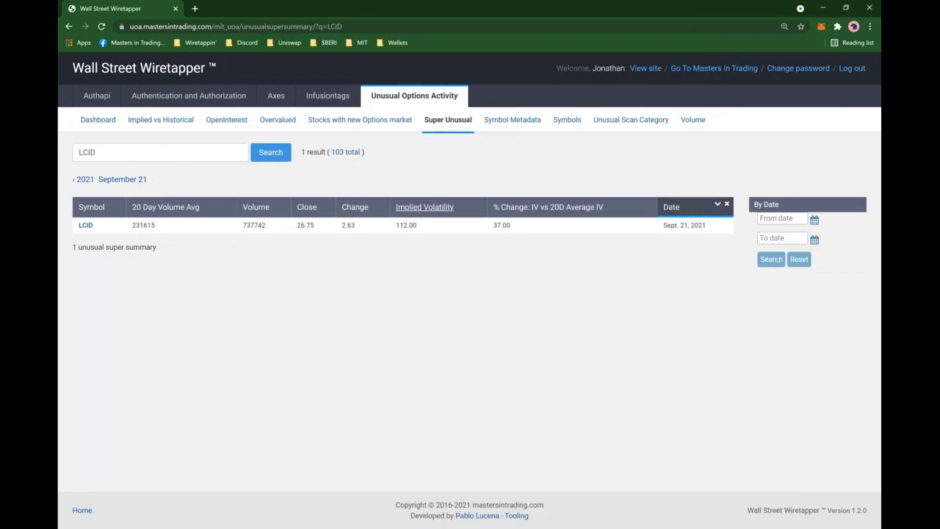
left_click(693, 120)
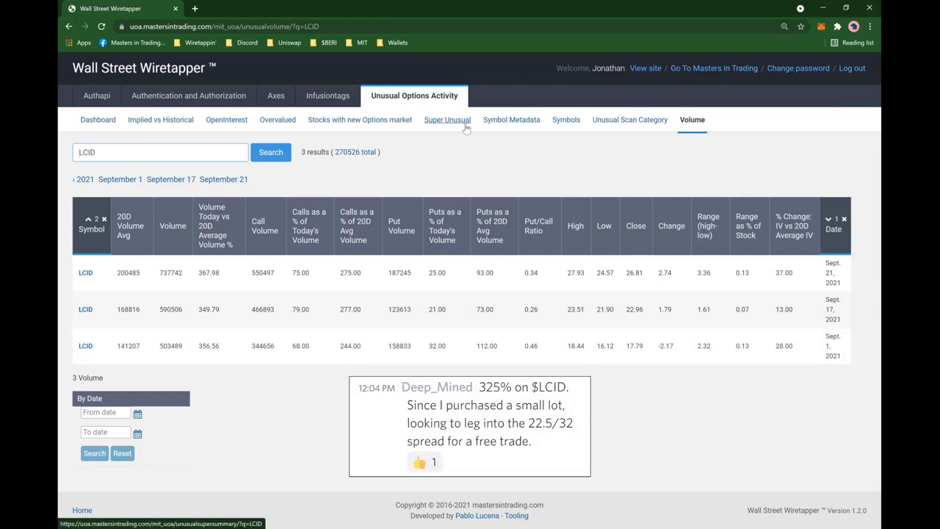
left_click(276, 122)
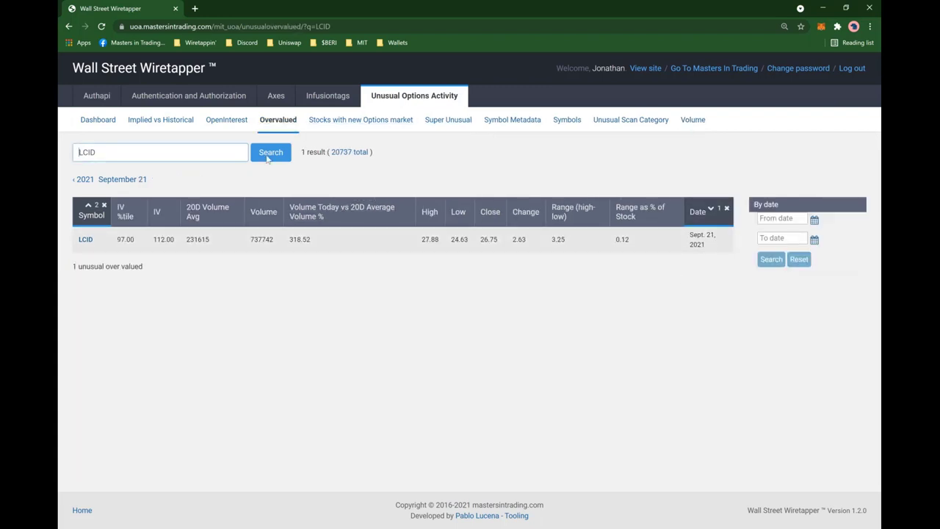
Open LCID's OpenInterest listing and examine the September 21, 2021 option rows.
left_click(233, 123)
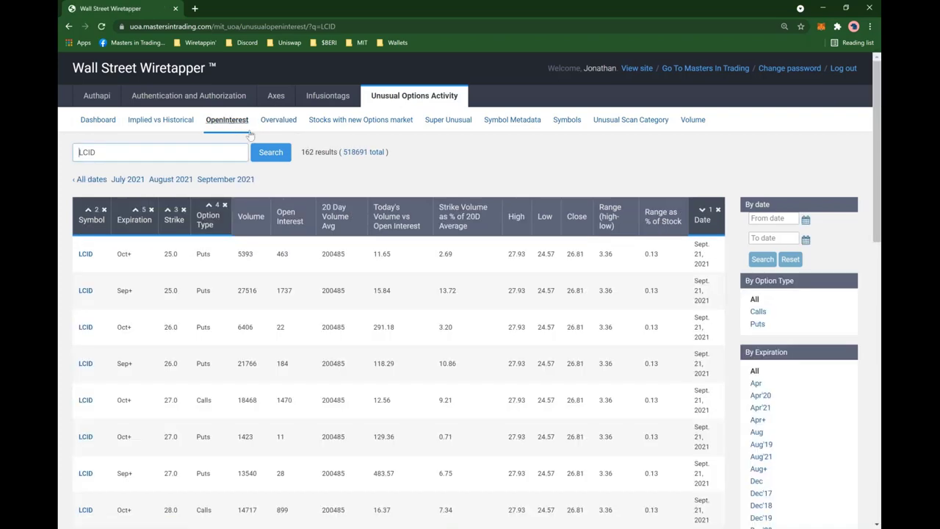
scroll(476, 371, "down", 5)
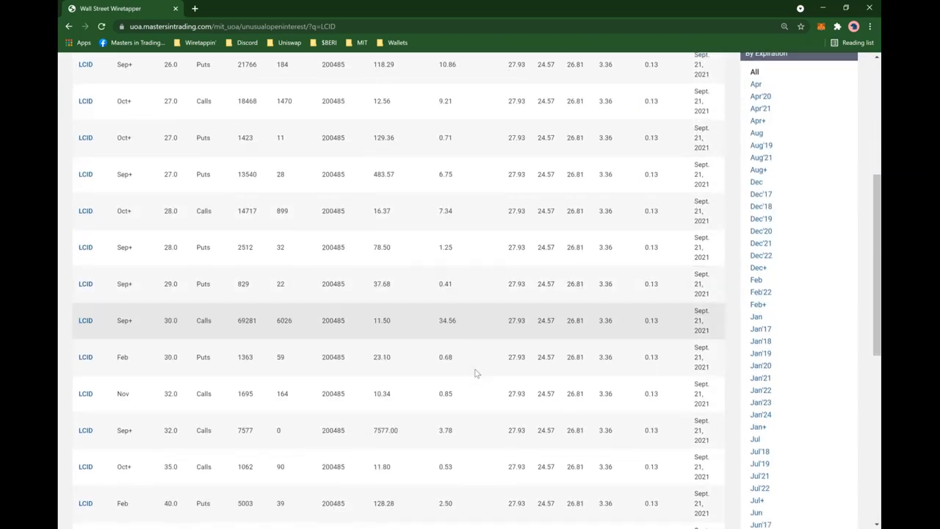
scroll(599, 439, "up", 5)
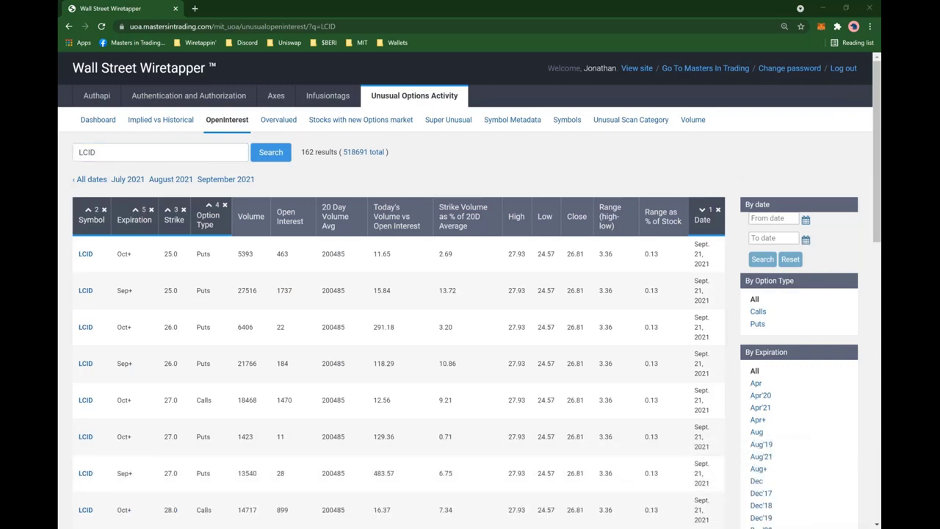
Switch to the thinkorswim LCID chart and place a resized All Products option chain window over its upper part.
left_click_drag(880, 103, 147, 143)
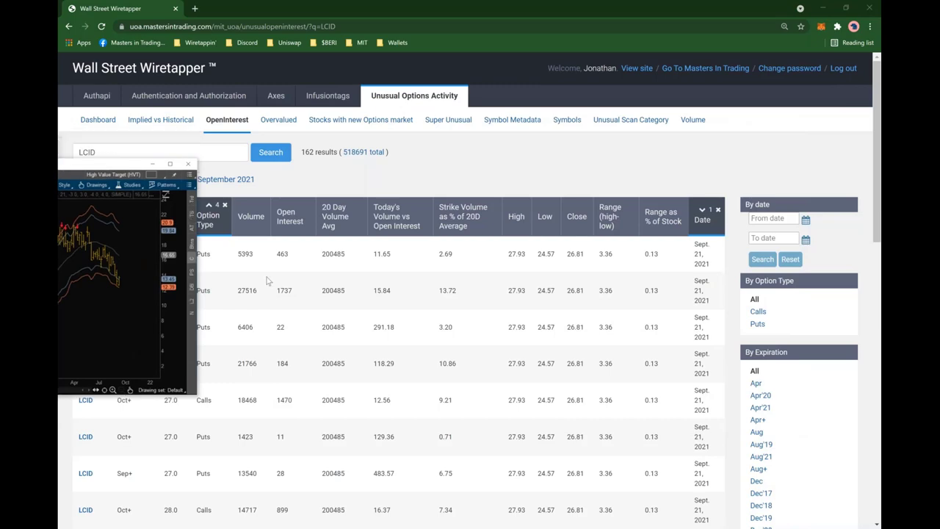
key("super+Up")
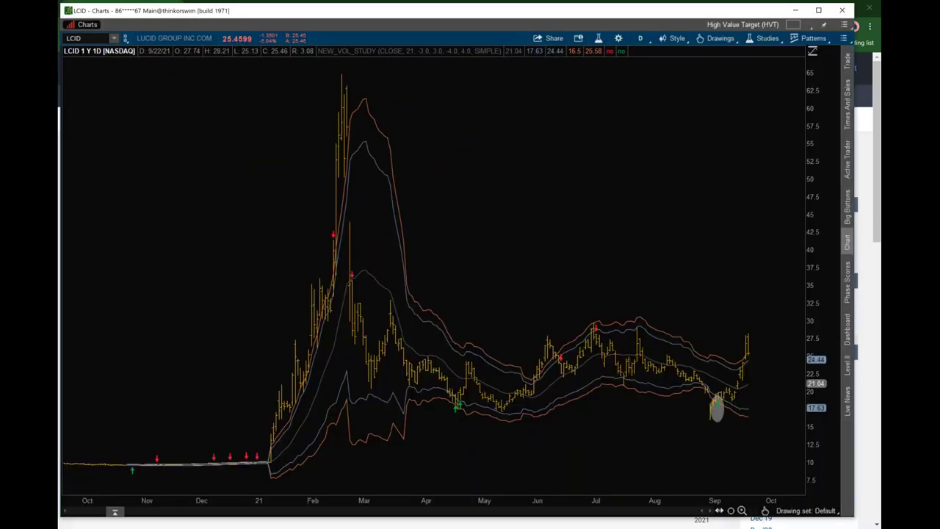
left_click(327, 485)
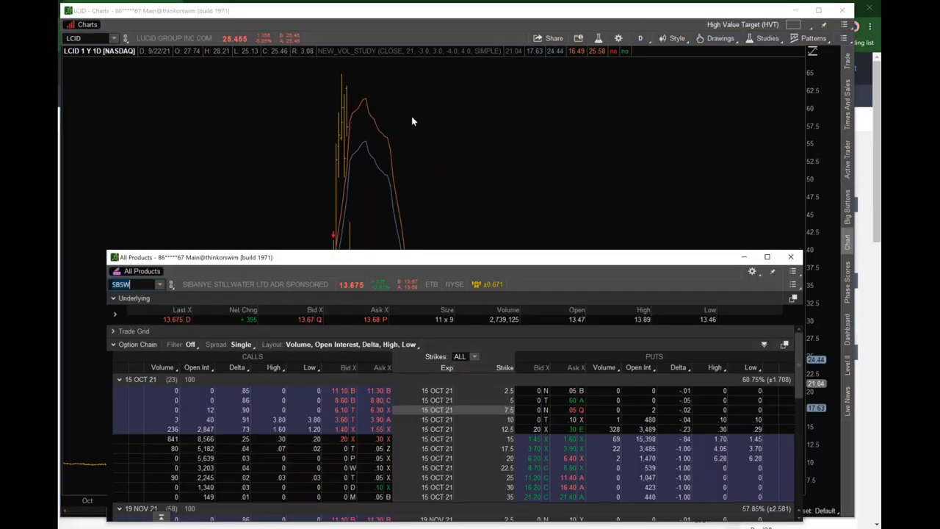
left_click_drag(440, 257, 501, 9)
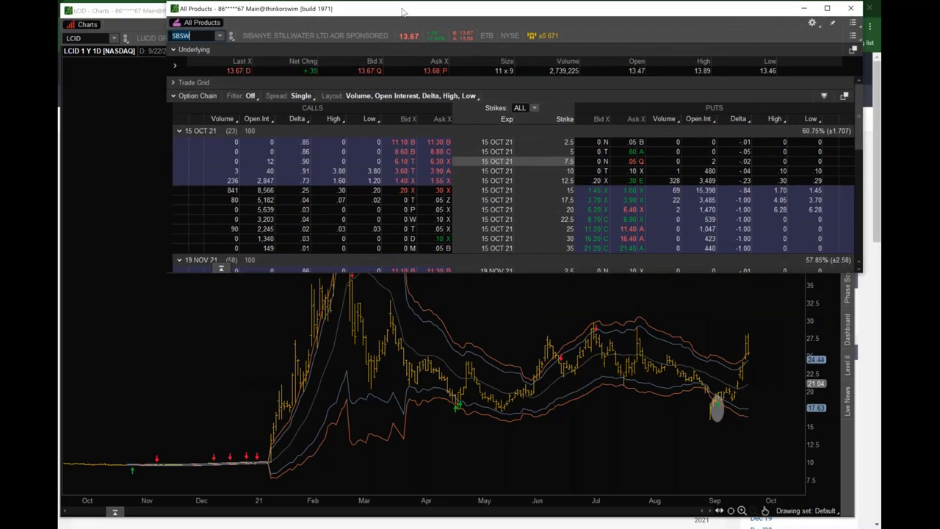
left_click_drag(168, 271, 309, 243)
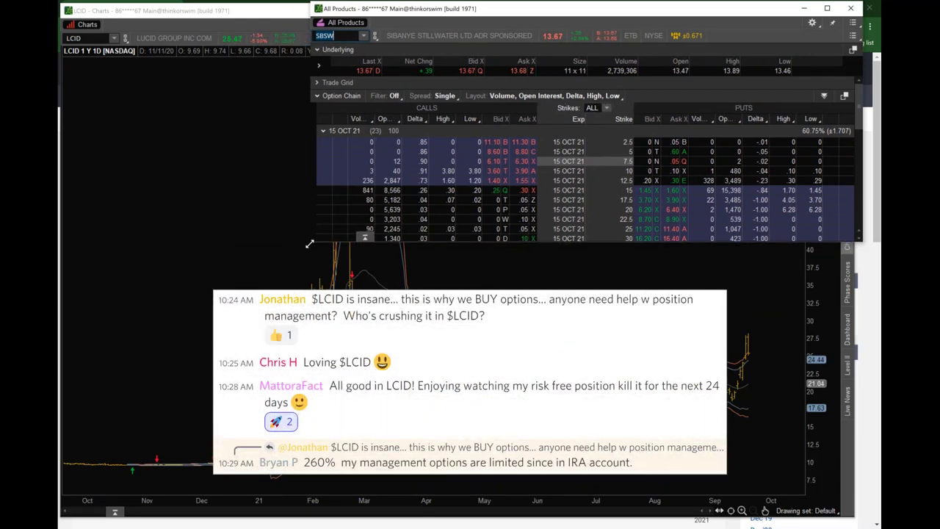
left_click_drag(294, 247, 197, 245)
Load the symbol LCID into the All Products option chain window.
left_click(225, 35)
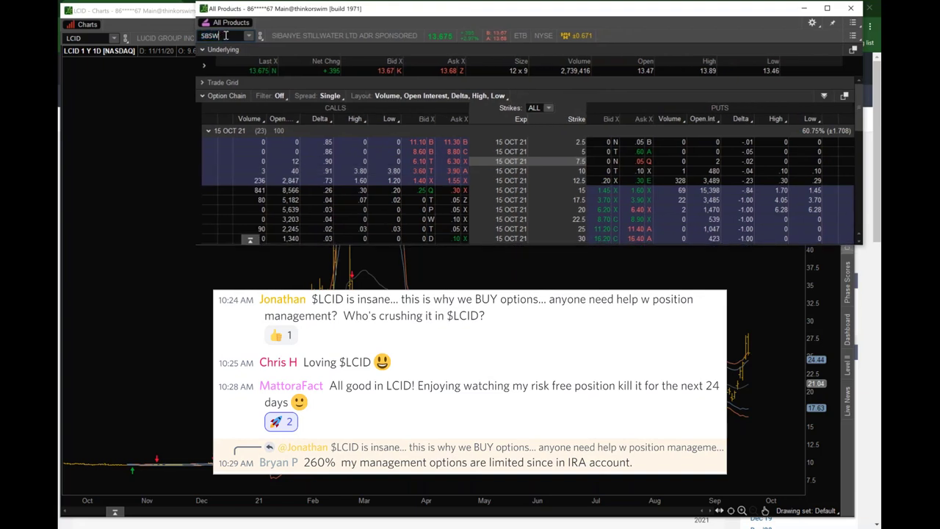
key("BackSpace")
key("BackSpace")
key("BackSpace")
key("BackSpace")
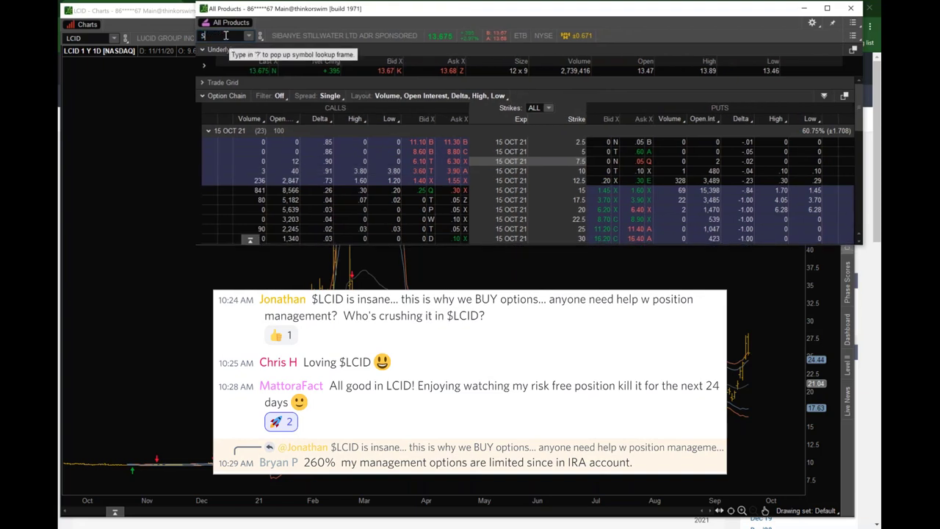
type("LCID")
key("Return")
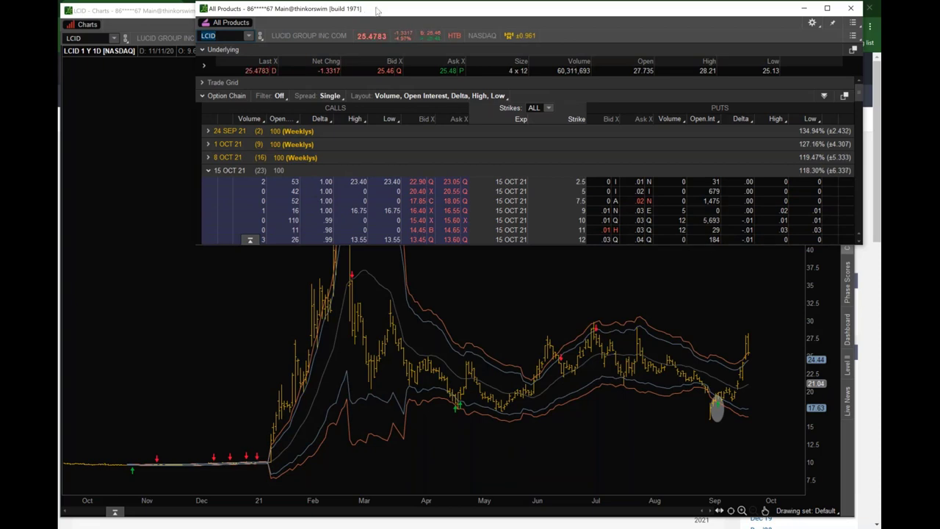
Enlarge the option chain window and examine LCID's 15 OCT 21 calls and puts around the 15 to 33 strikes.
left_click_drag(376, 11, 393, 14)
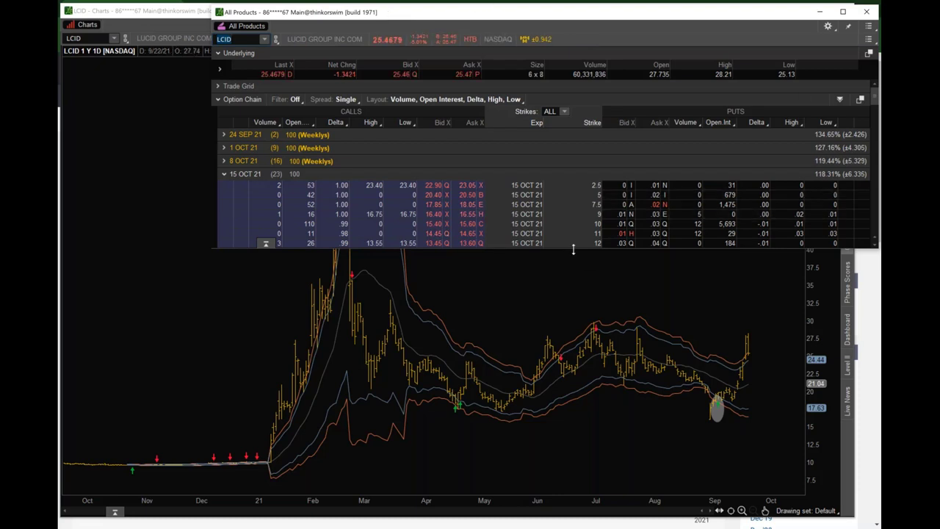
left_click_drag(574, 249, 570, 342)
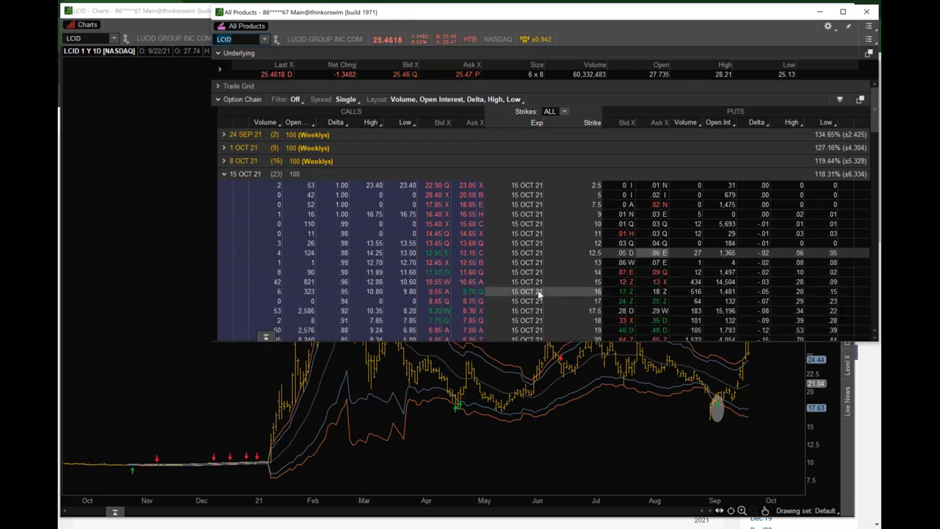
scroll(527, 290, "down", 1)
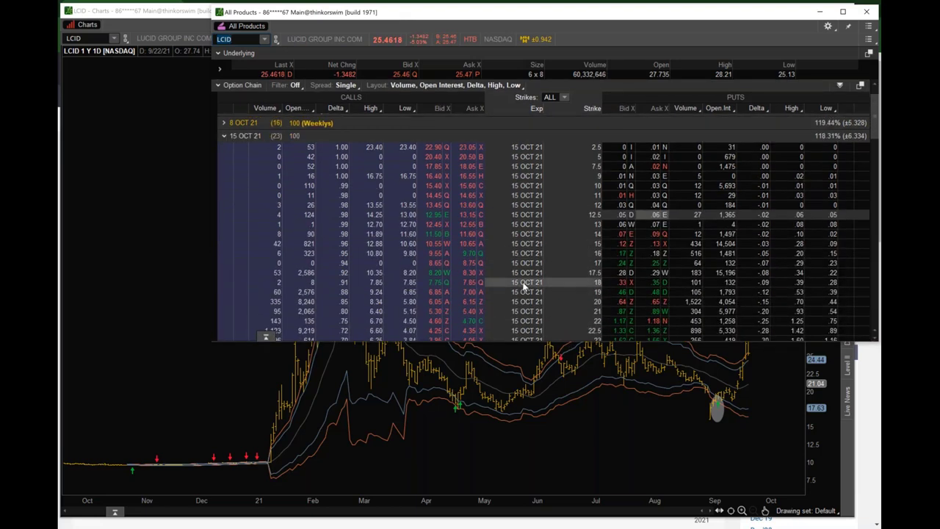
scroll(528, 290, "down", 5)
scroll(525, 286, "down", 3)
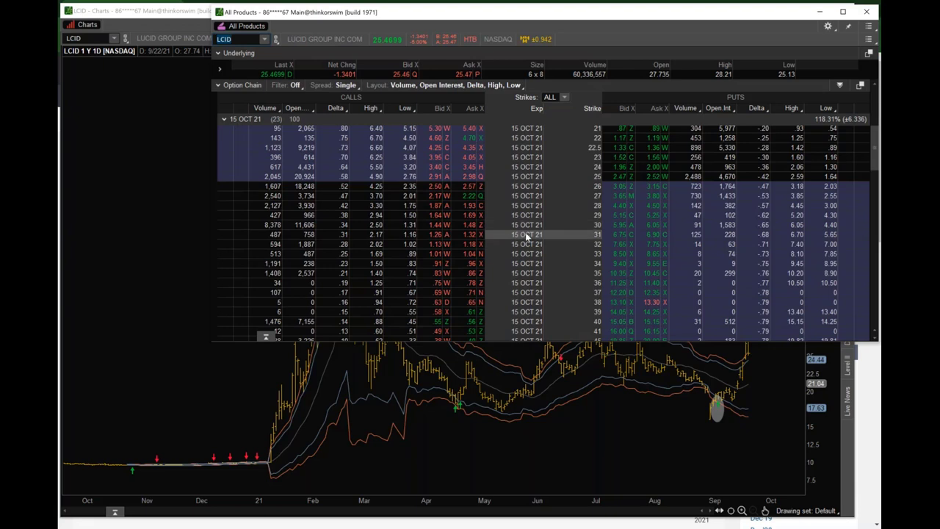
scroll(526, 236, "up", 2)
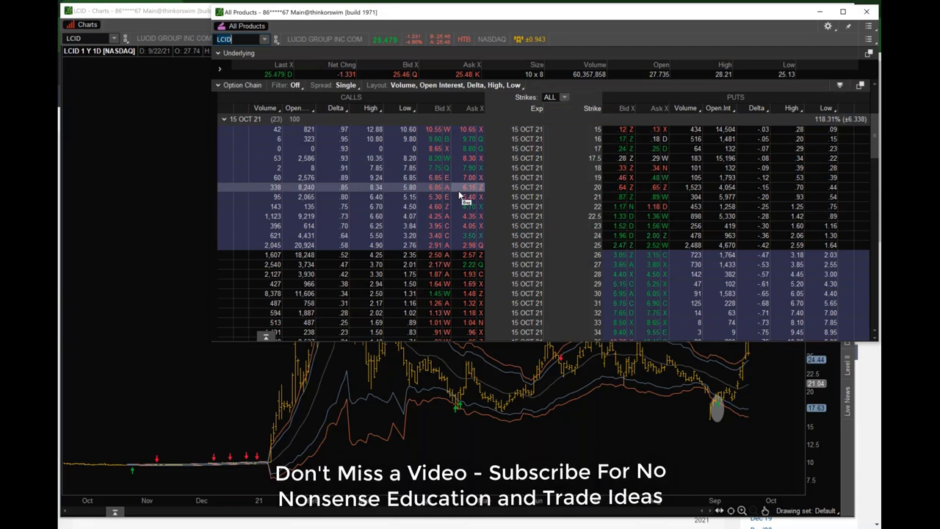
left_click_drag(213, 341, 96, 330)
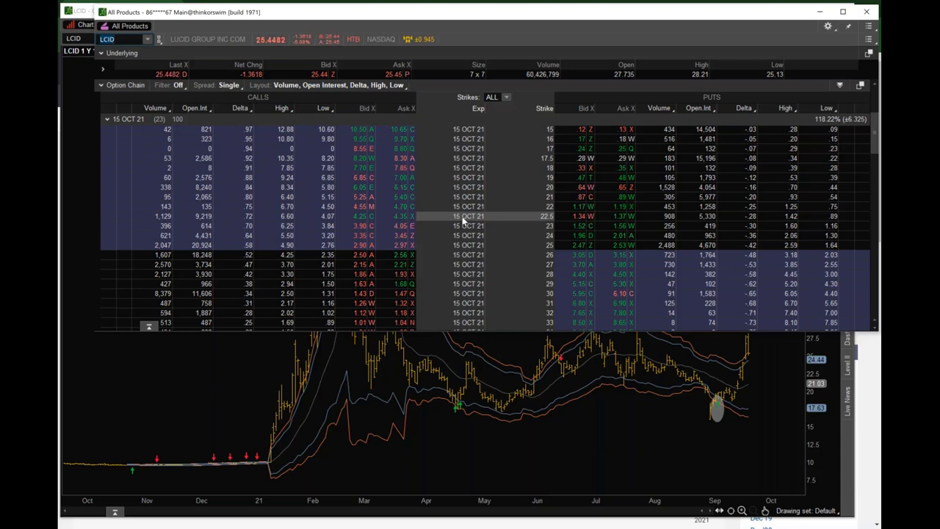
Return to the LCID chart and draw a short horizontal trendline at about 21.7, extending right from the latest bars.
left_click(632, 517)
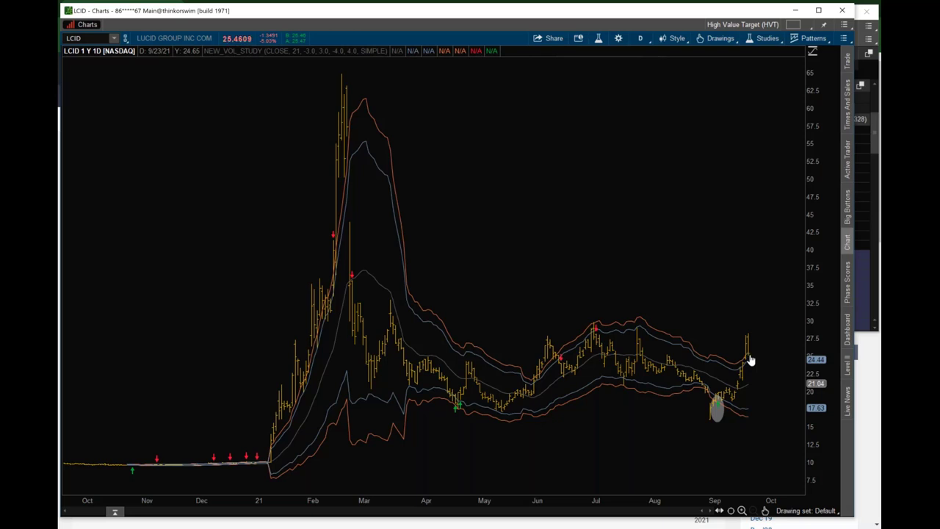
left_click(765, 510)
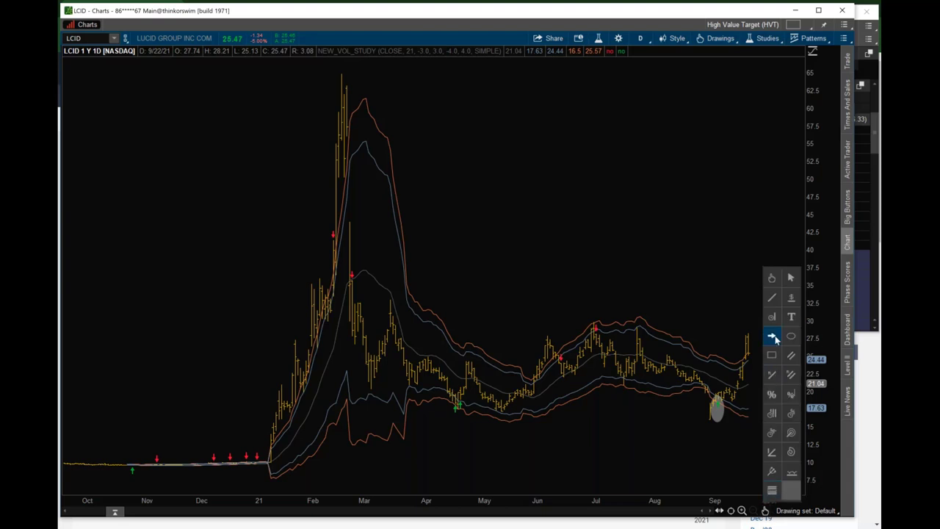
left_click(772, 298)
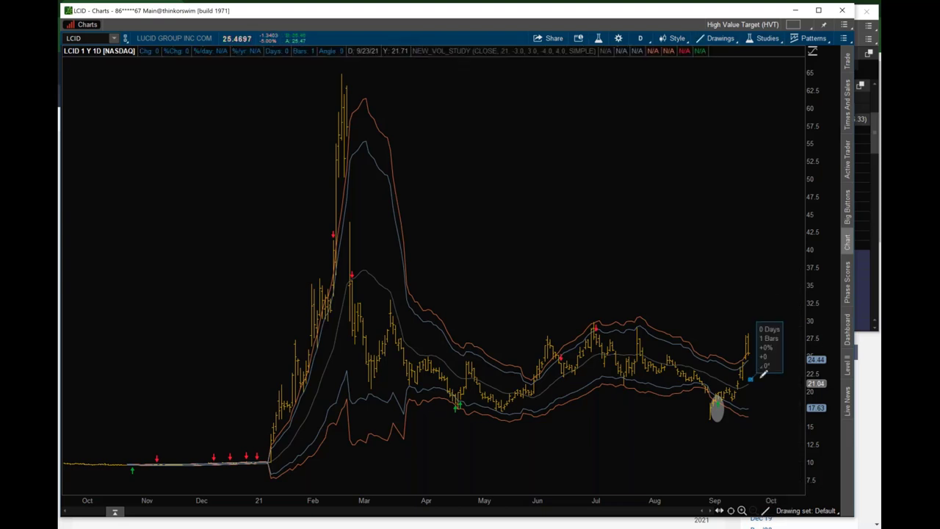
left_click_drag(749, 379, 780, 379)
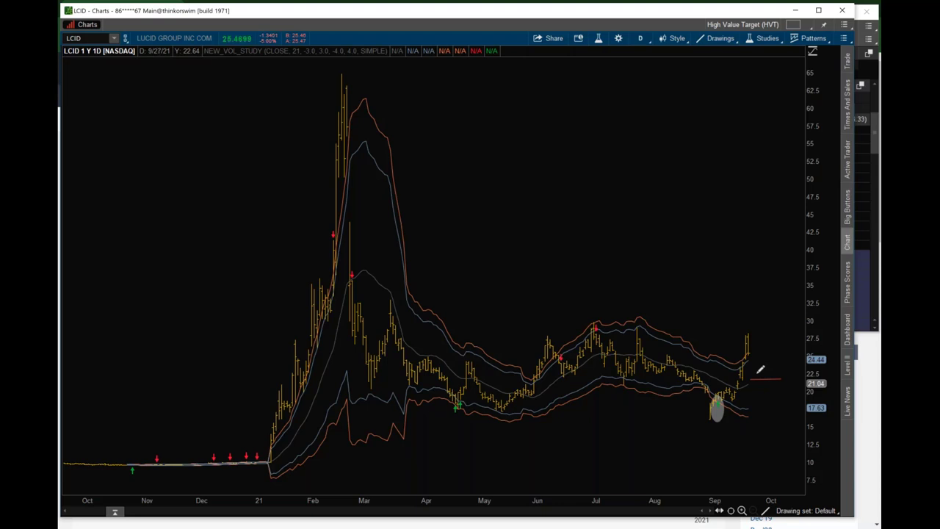
Draw two more short trendlines, one at about 18 leading into the grey oval and one at about 27.5 across the latest bars.
left_click(668, 404)
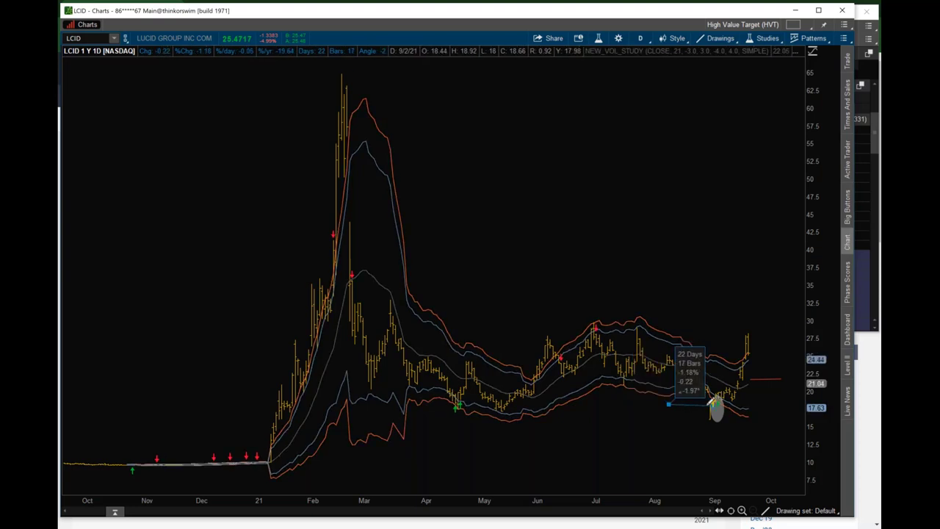
left_click(716, 404)
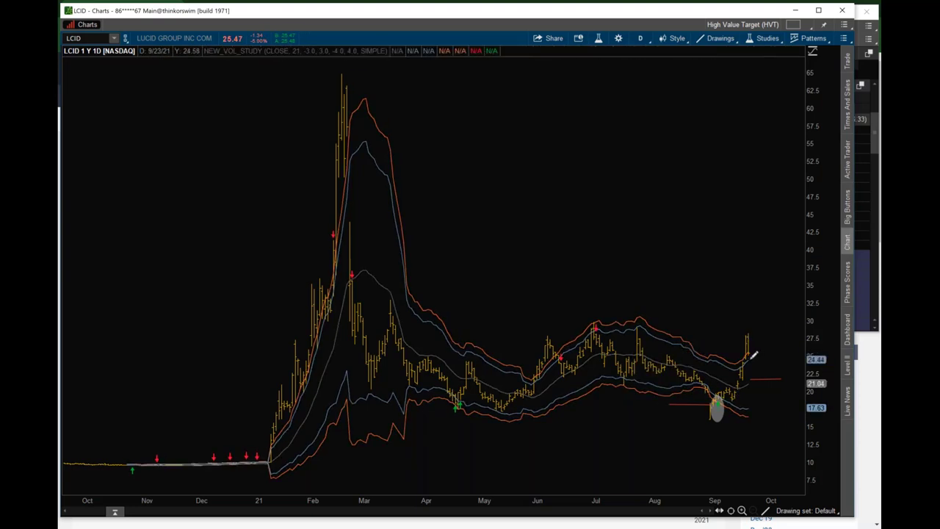
left_click(740, 338)
left_click(771, 337)
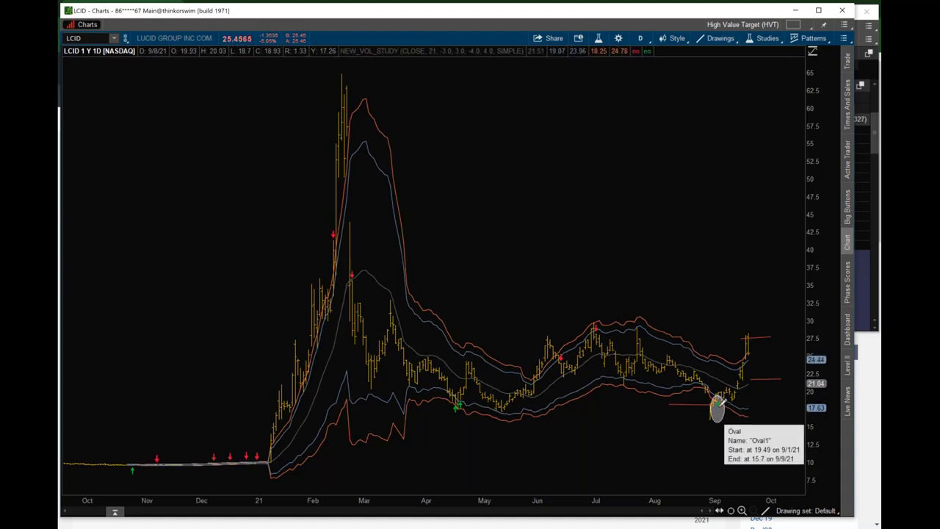
Bring back the LCID option chain, collapse the 15 OCT 21 expiration and make the window taller to view more 19 NOV 21 strikes.
left_click_drag(665, 502, 632, 502)
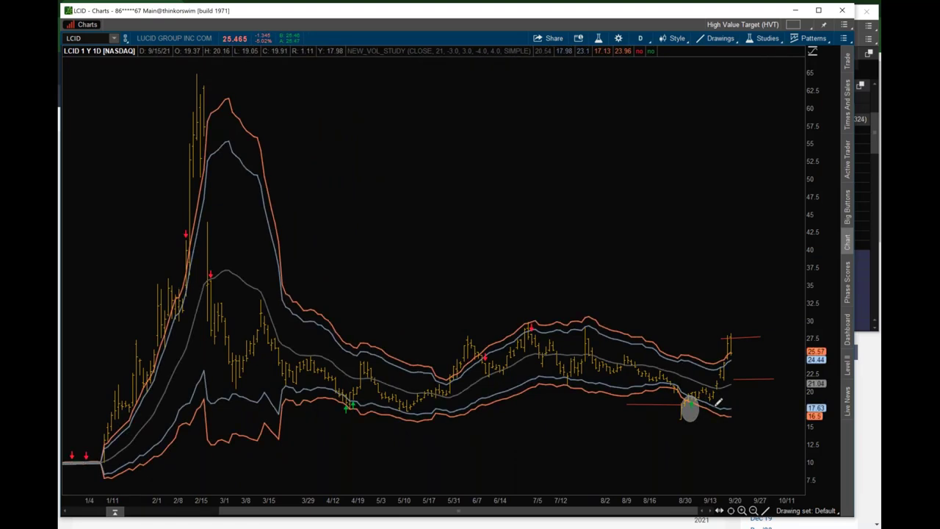
mouse_move(702, 403)
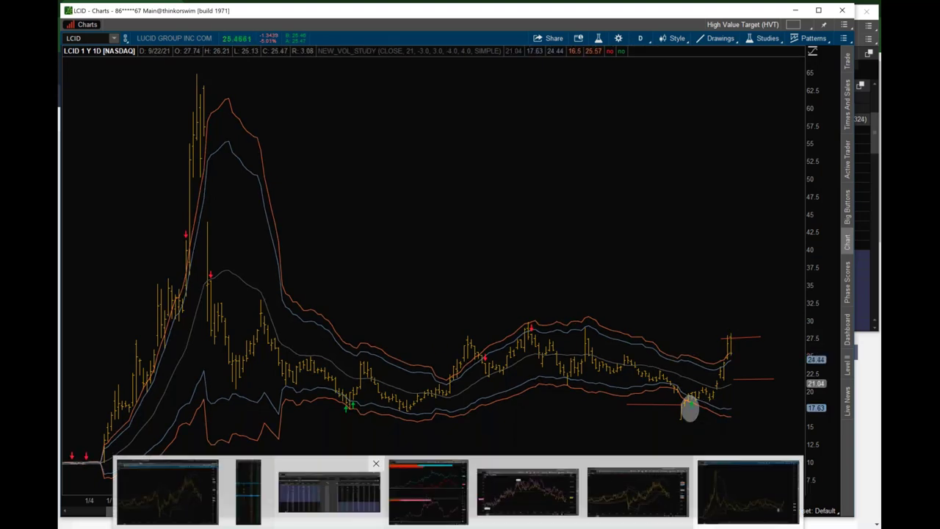
left_click(322, 490)
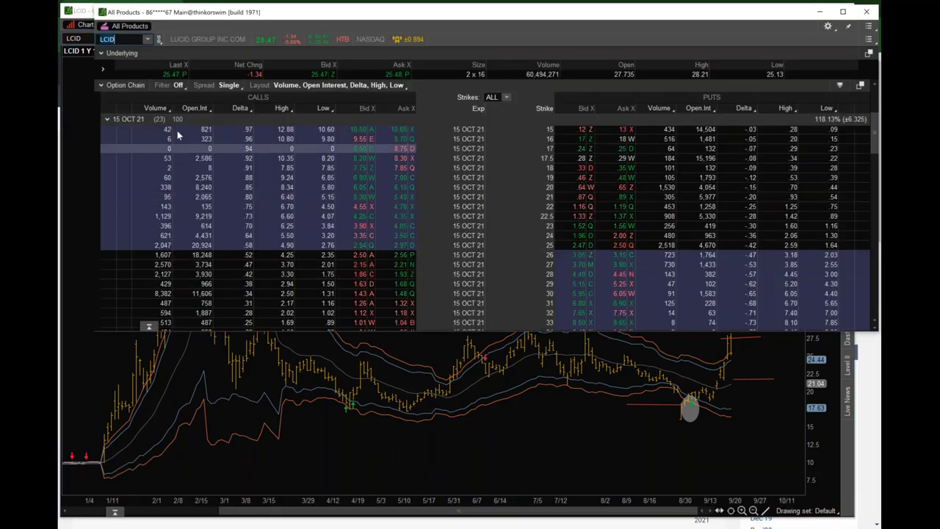
left_click(108, 119)
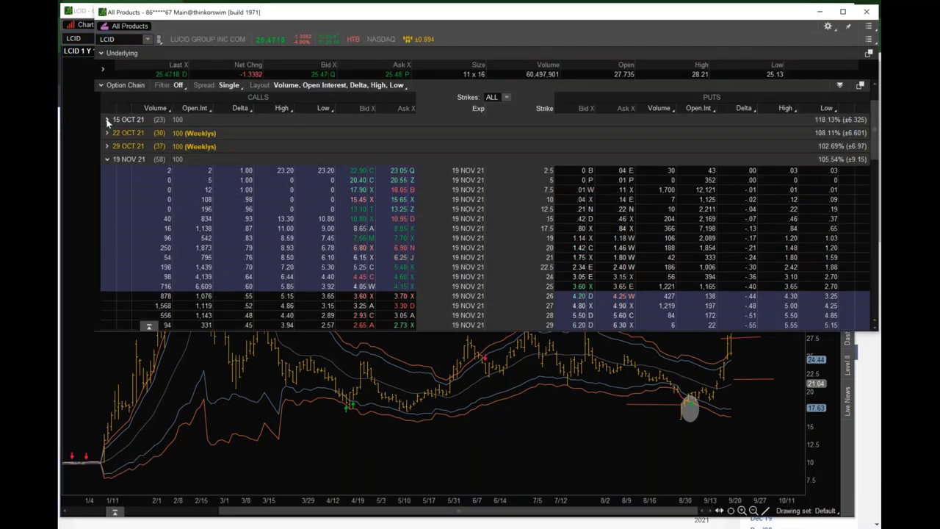
left_click_drag(353, 333, 343, 417)
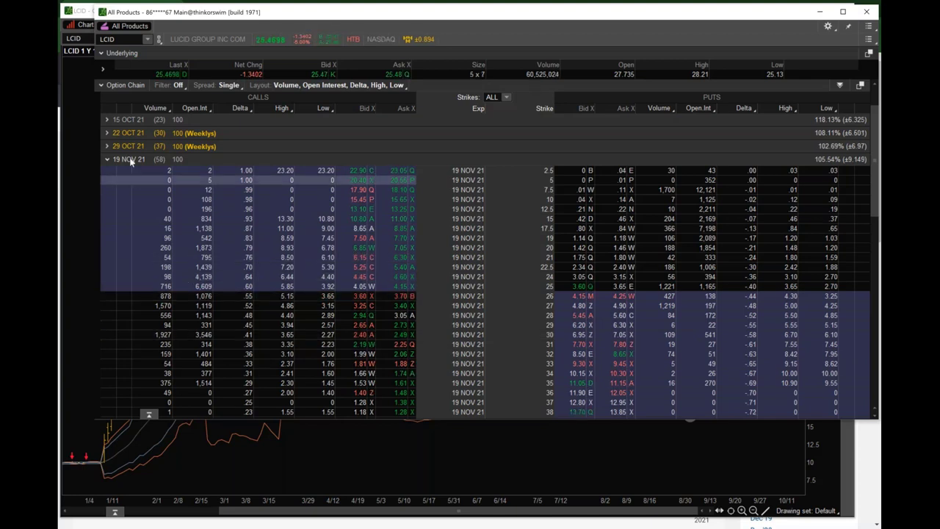
Collapse the 19 NOV 21 expiration to view the 21 JAN 22 strikes, and expand 15 OCT 21 again.
left_click(108, 159)
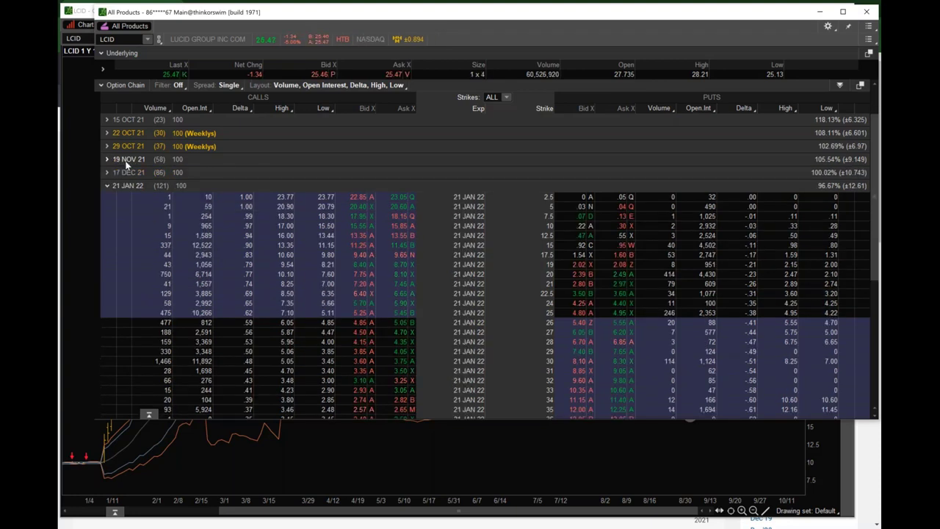
left_click(108, 119)
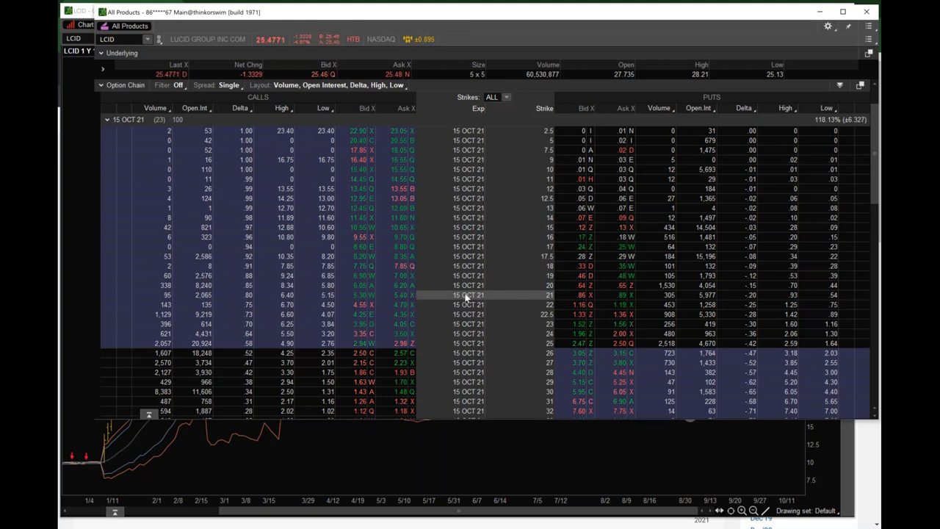
Collapse the 15 OCT 21 expiration, and switch to Discord to open the position-management channel under Wiretapper Options.
left_click(117, 121)
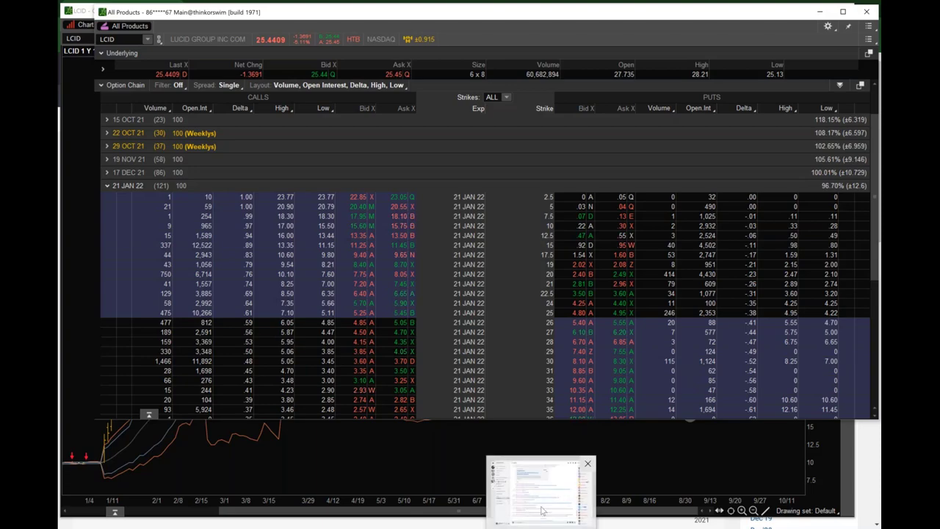
left_click(541, 510)
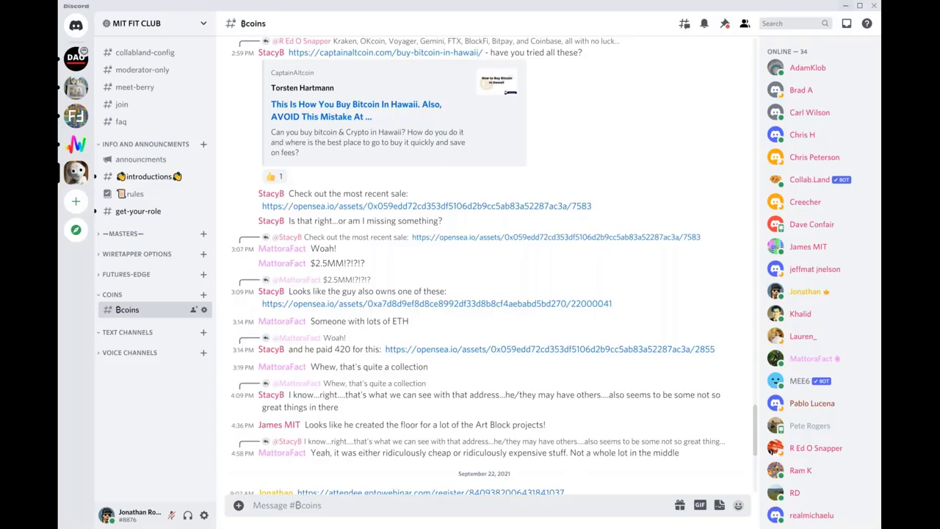
left_click(119, 256)
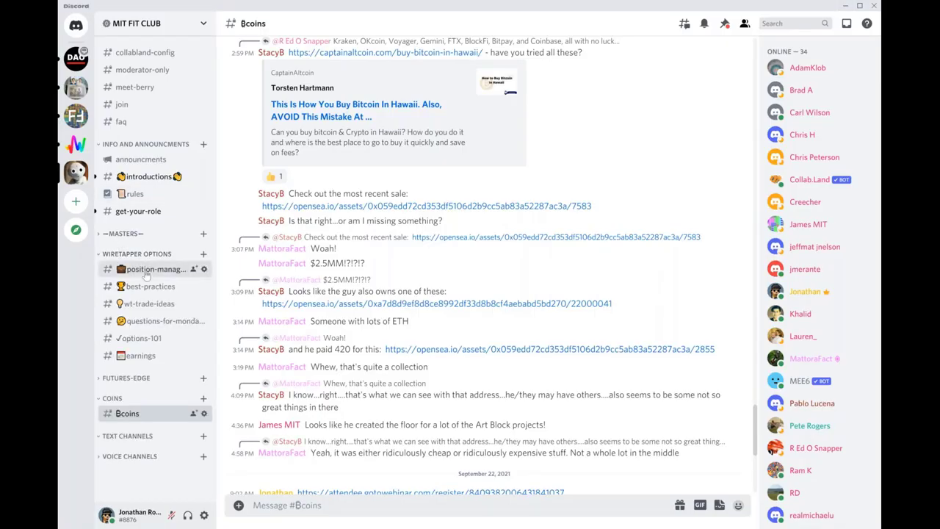
left_click(151, 269)
Read back through the position-management discussion about the LCID 21-strike calls, covering with stock and rolling into a spread.
scroll(415, 317, "up", 3)
scroll(421, 326, "up", 3)
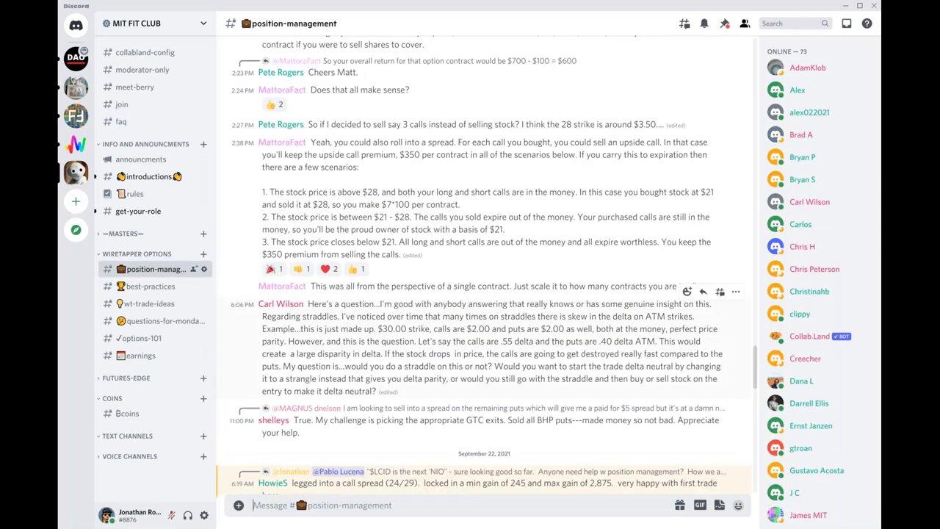
scroll(421, 326, "up", 6)
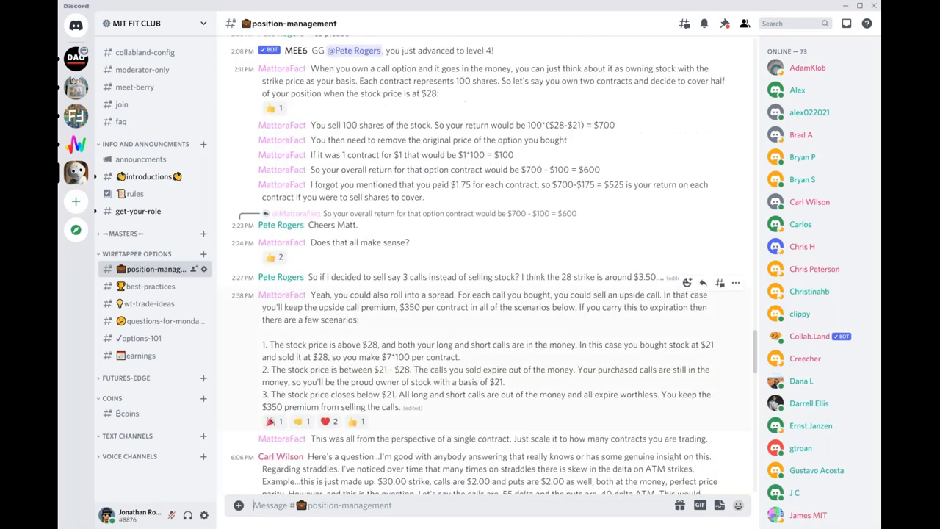
scroll(492, 376, "up", 2)
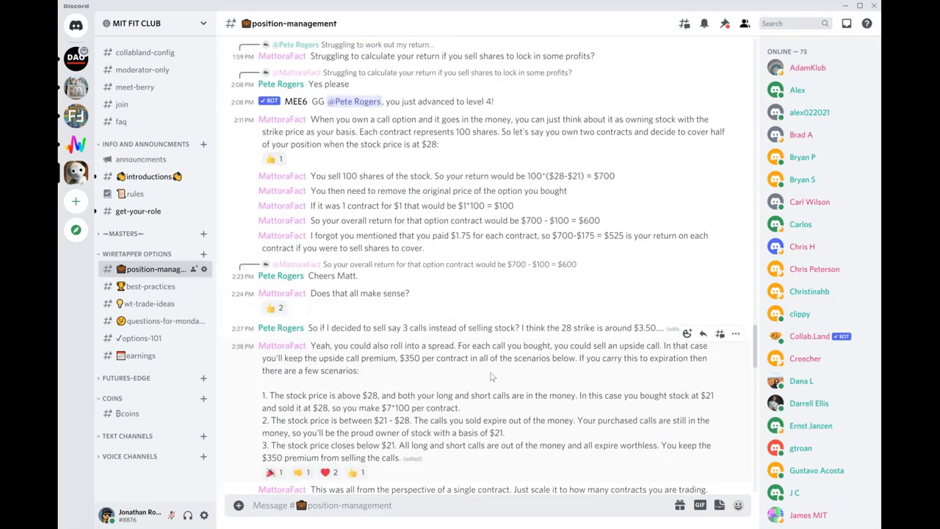
scroll(491, 376, "up", 3)
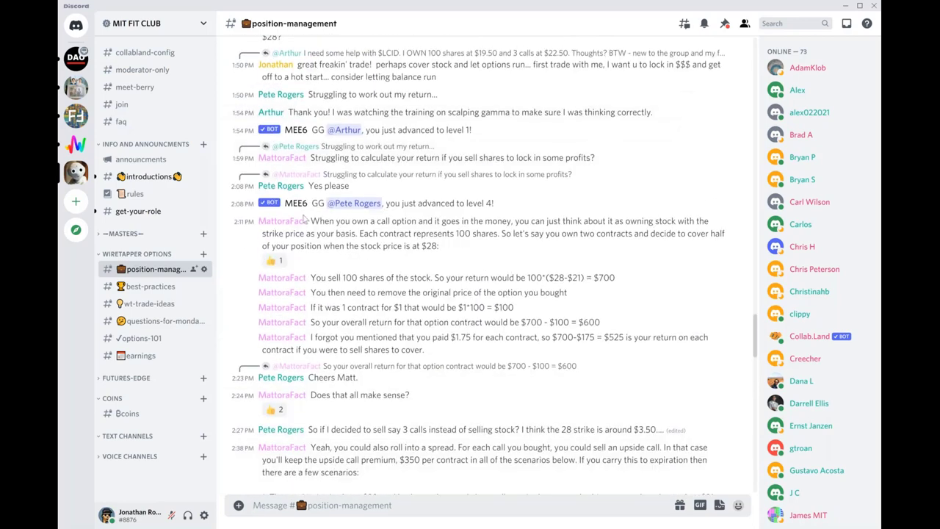
scroll(321, 390, "up", 3)
scroll(427, 359, "up", 2)
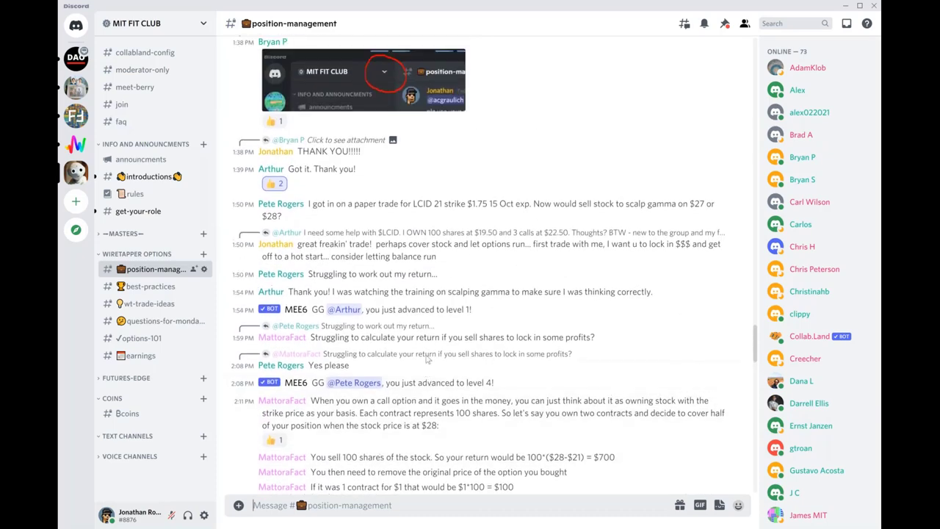
scroll(427, 359, "up", 2)
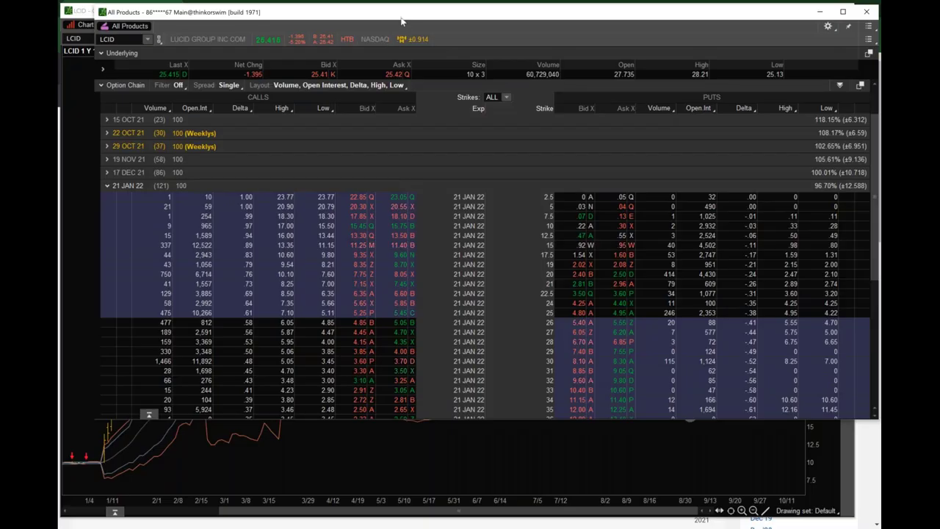
Return to the LCID option chain, shift its window slightly to the left and collapse the 21 JAN 22 expiration.
left_click(398, 24)
mouse_move(398, 24)
left_mouse_down()
mouse_move(388, 31)
mouse_move(375, 27)
mouse_move(380, 20)
left_mouse_up()
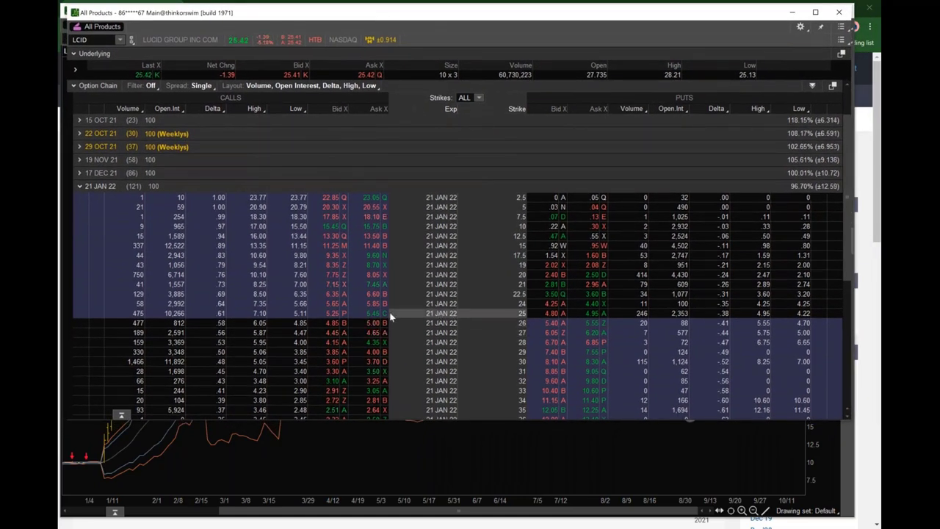
left_click(79, 186)
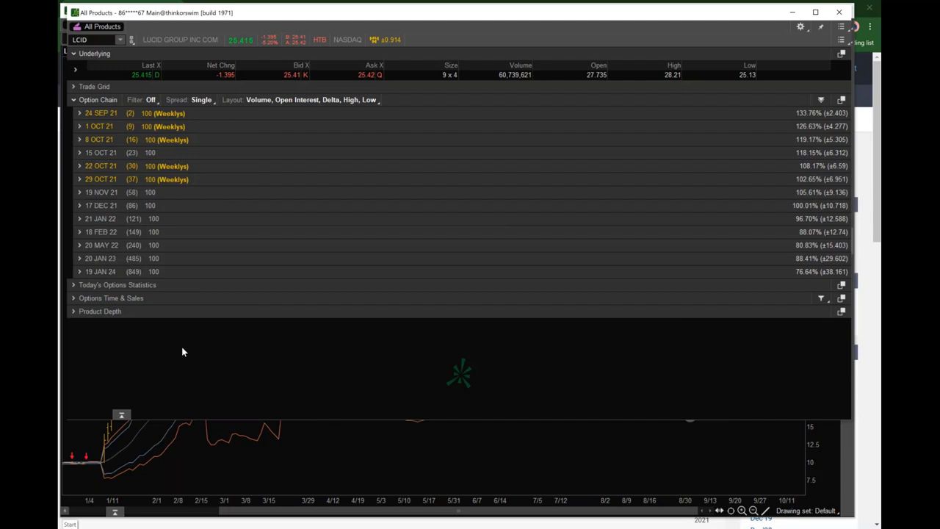
Bring back the LCID chart and stretch its time axis so the bars from about March onward fill the view.
left_click(424, 514)
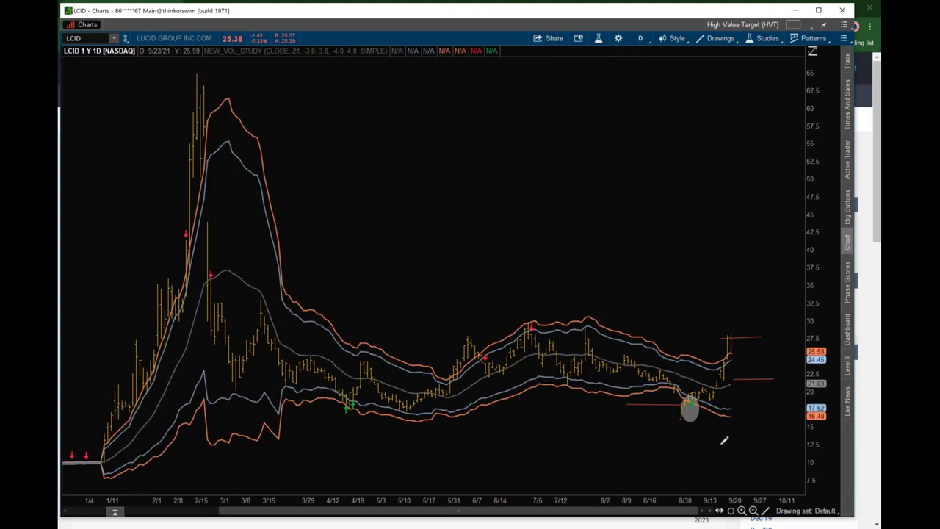
left_click_drag(706, 501, 680, 500)
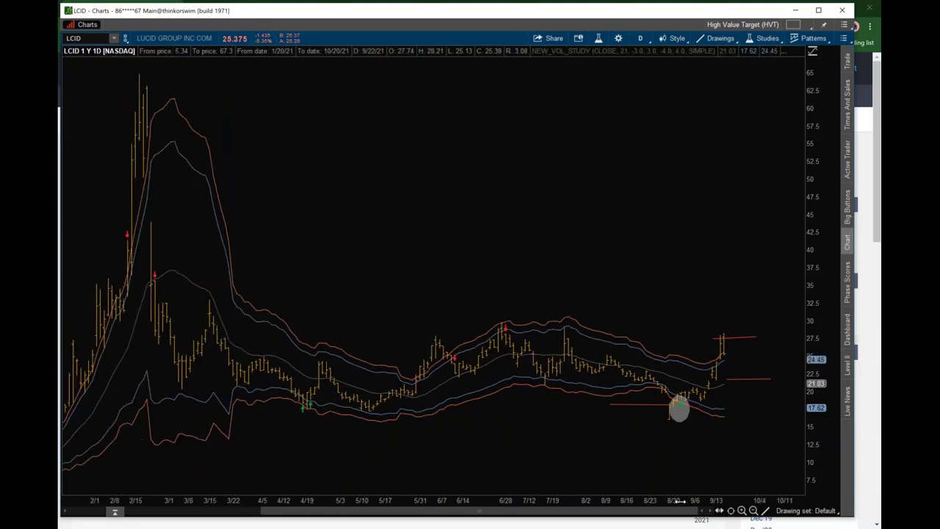
left_click_drag(677, 502, 648, 509)
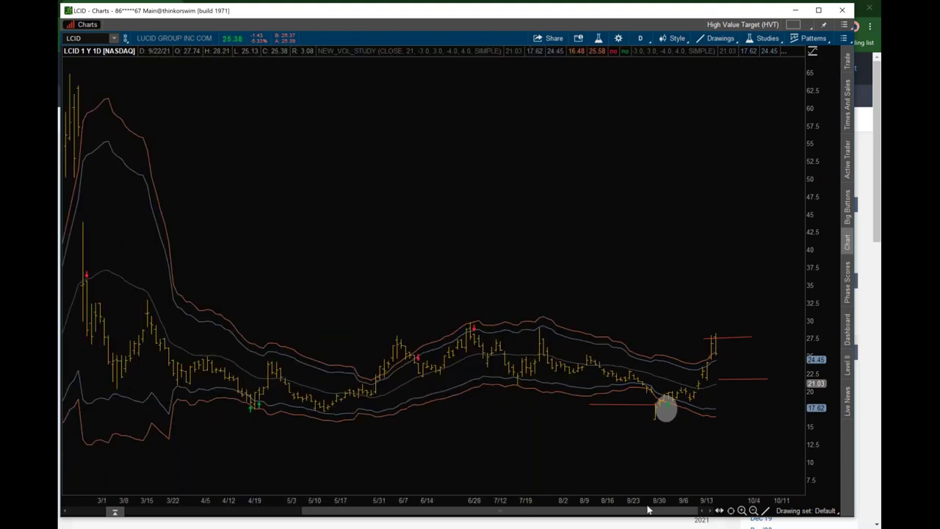
Draw two small ovals on the bars, one at the mid-July low near 21.6 and one from about 25.5 on 7/27/21 to 24.09 on 7/31/21.
mouse_move(765, 512)
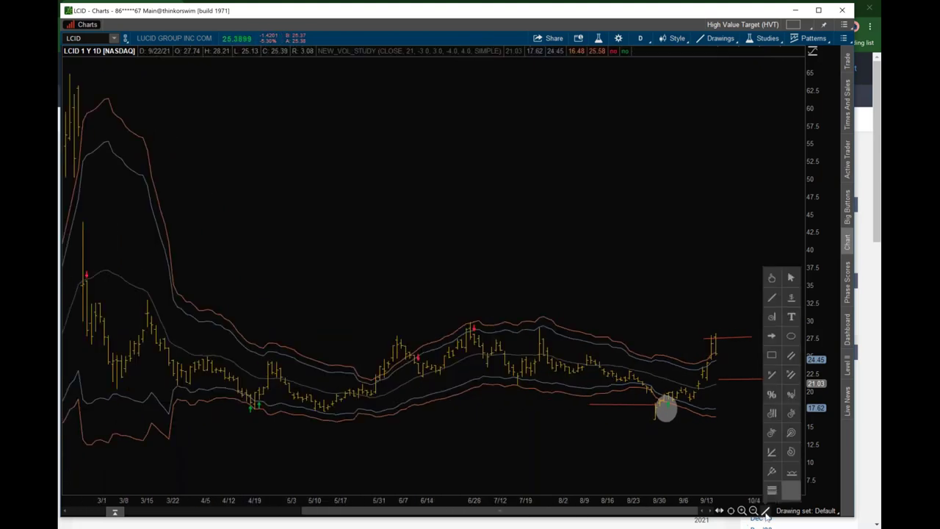
left_click(771, 297)
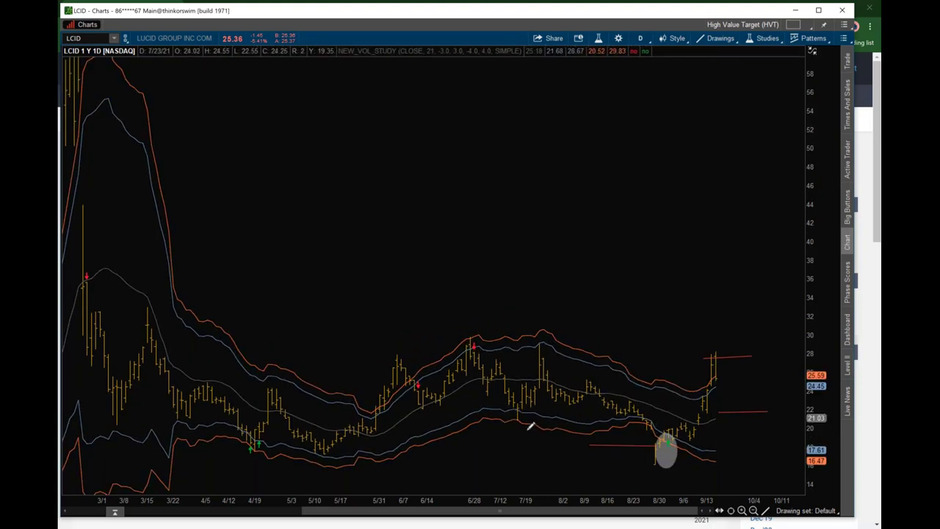
left_click(765, 510)
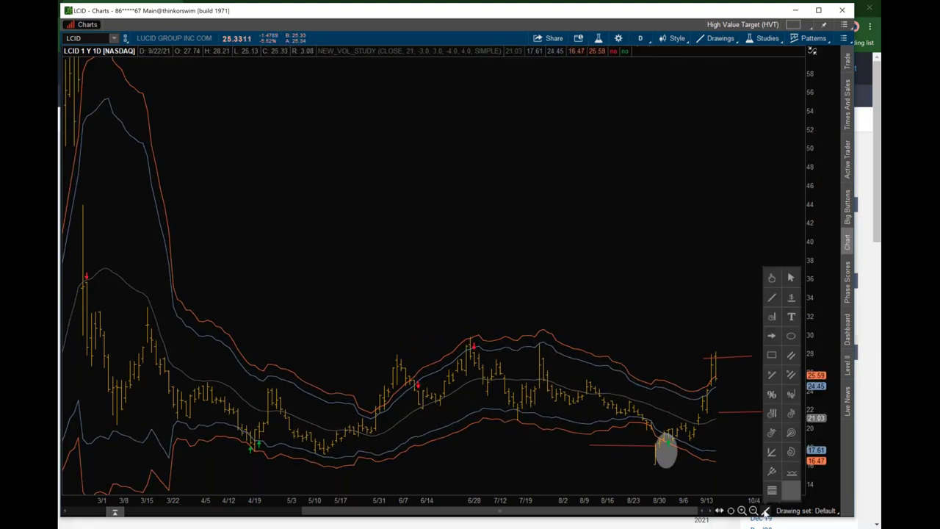
left_click(793, 336)
mouse_move(507, 420)
left_mouse_down()
mouse_move(528, 416)
mouse_move(523, 408)
left_mouse_up()
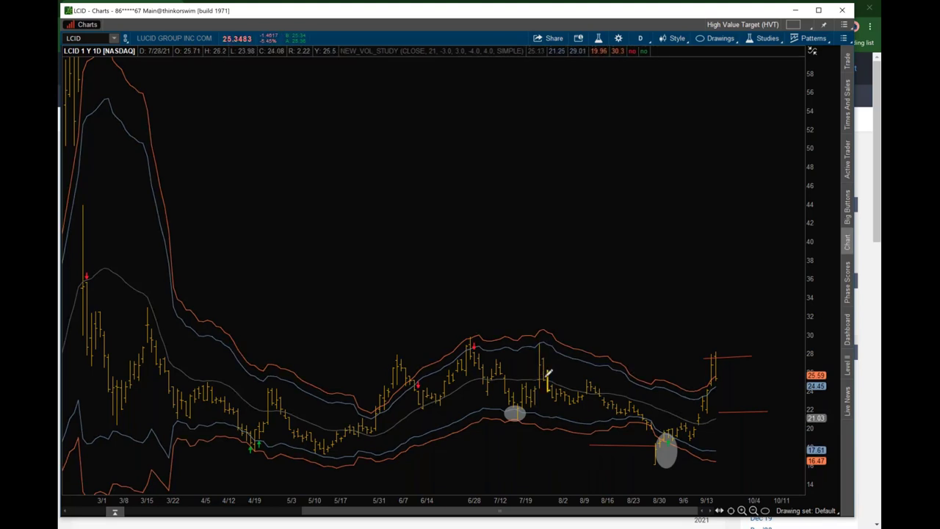
left_click_drag(543, 378, 557, 389)
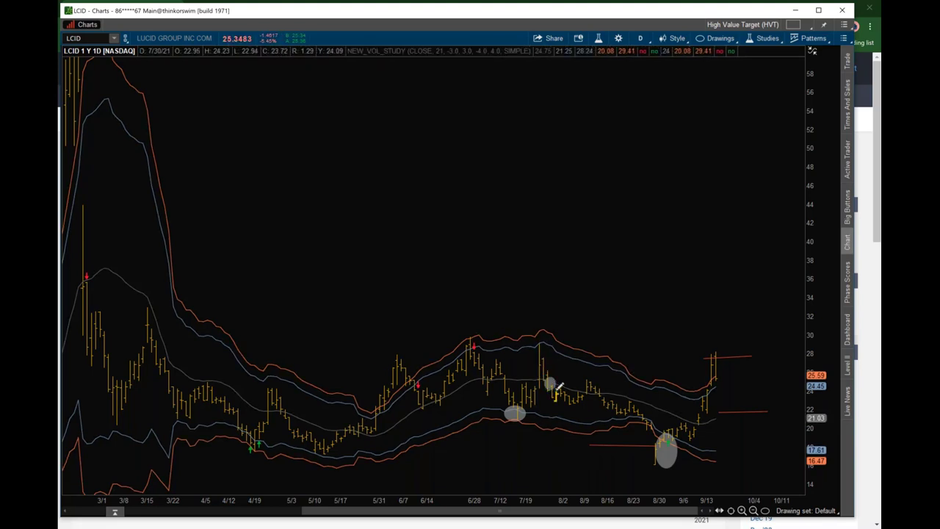
mouse_move(550, 382)
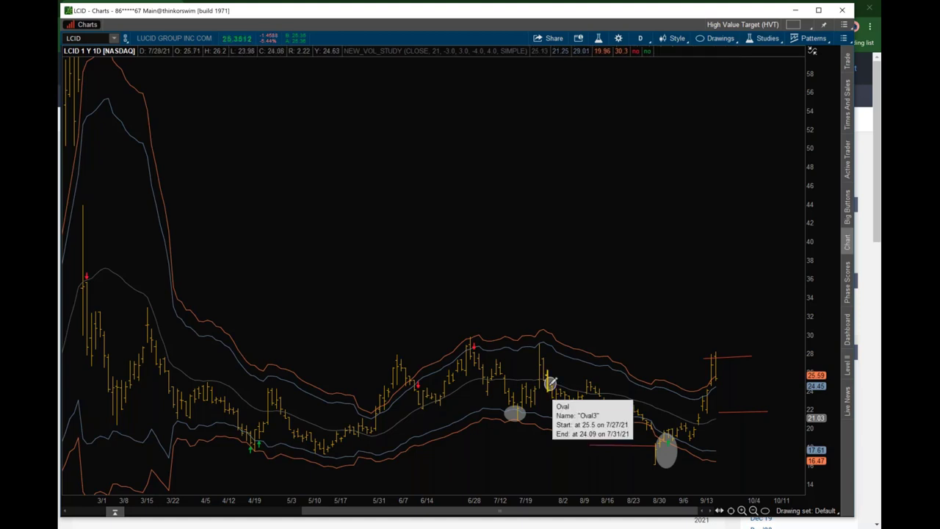